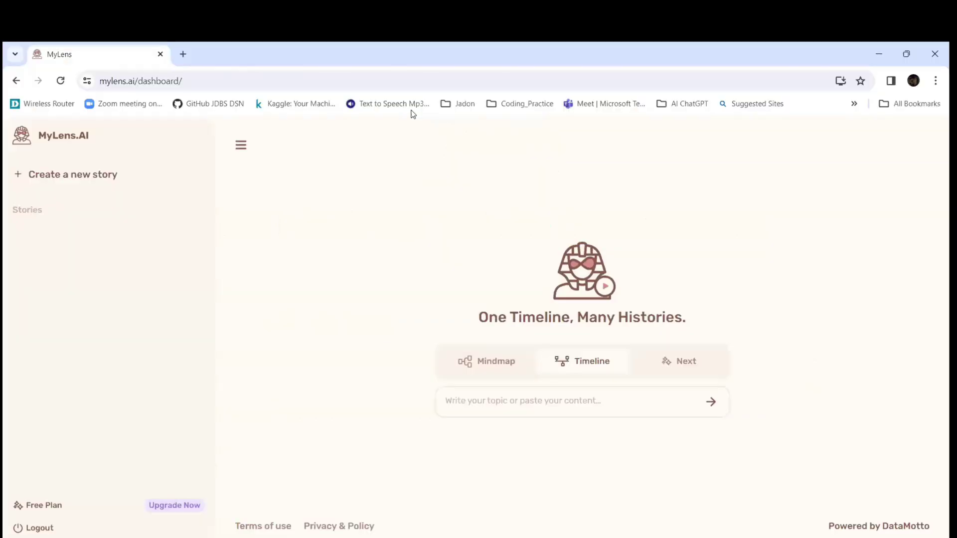
Compare the Mindmap and Timeline story types, settle on Mindmap, and focus the topic box.
{"action": "left_click", "coordinate": [478, 367]}
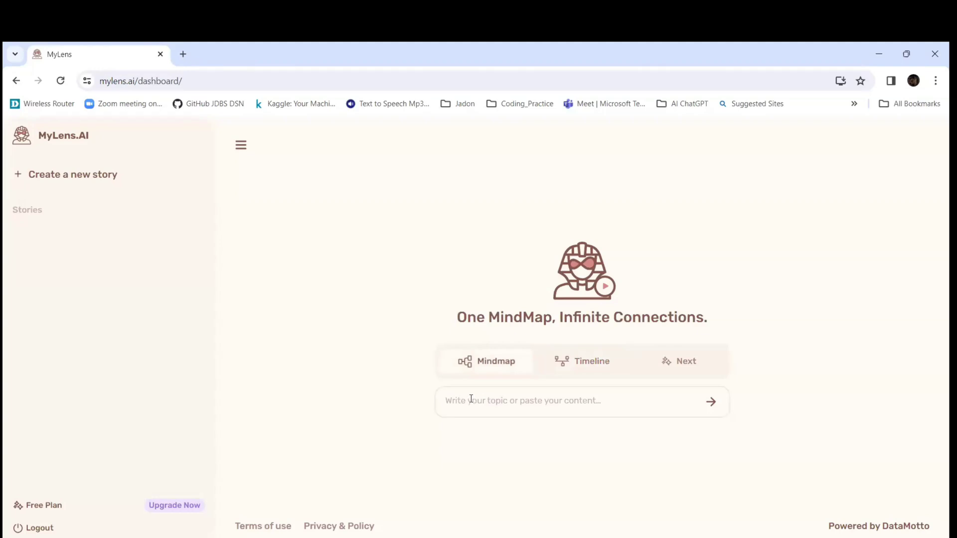
{"action": "left_click", "coordinate": [604, 365]}
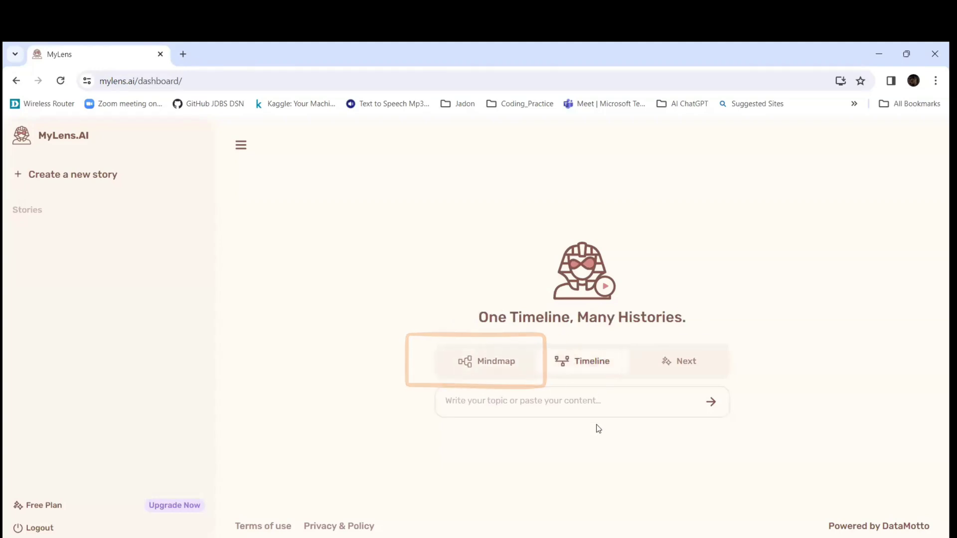
{"action": "left_click", "coordinate": [598, 406]}
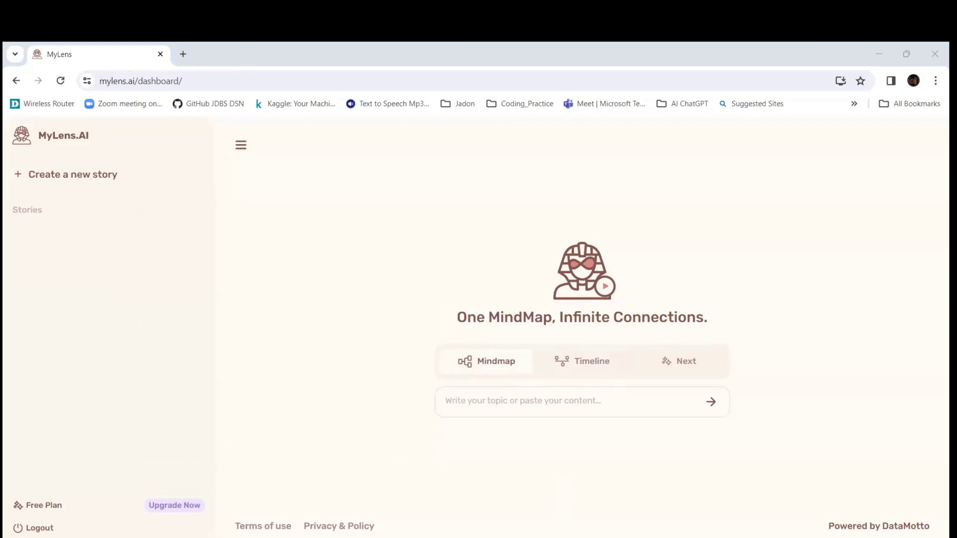
Submit the mind map topic 'Evolution of Computer inventions from year 1900 to 2023'.
{"action": "type", "text": "Ev"}
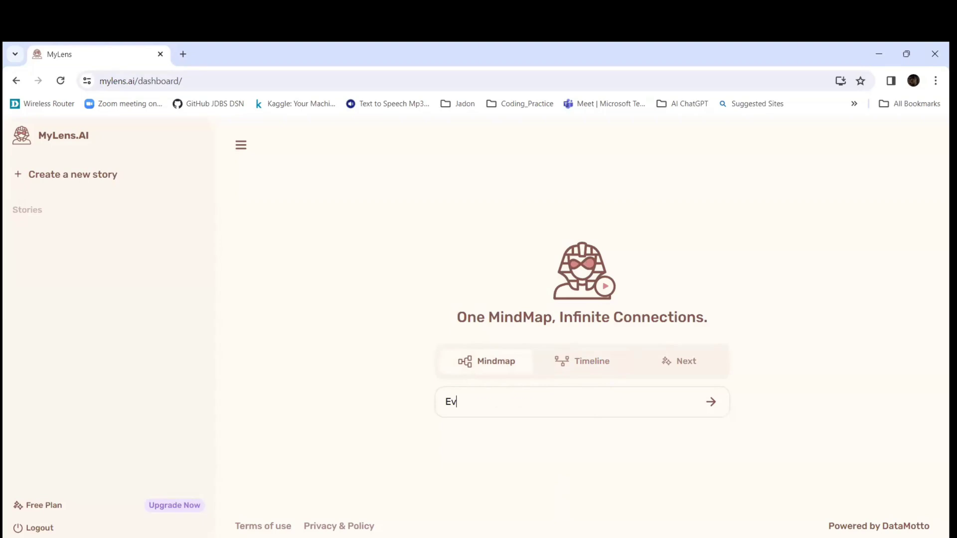
{"action": "type", "text": "olution of Computer inv"}
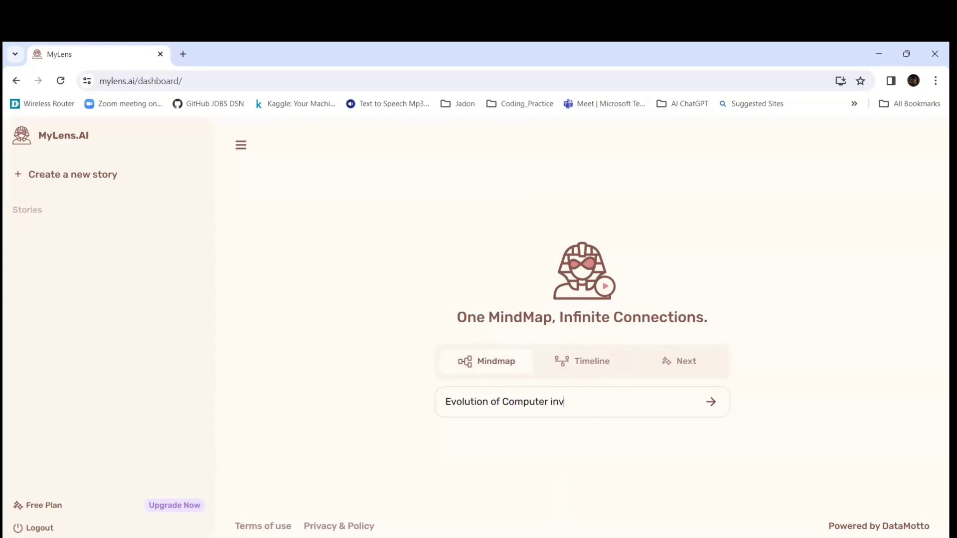
{"action": "type", "text": "entions from"}
{"action": "type", "text": "year 1900"}
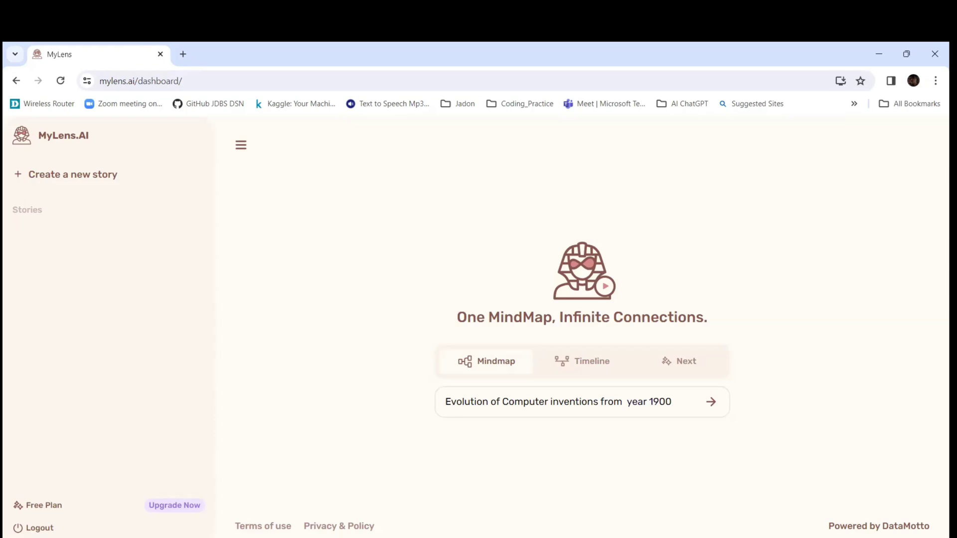
{"action": "type", "text": " to 2023"}
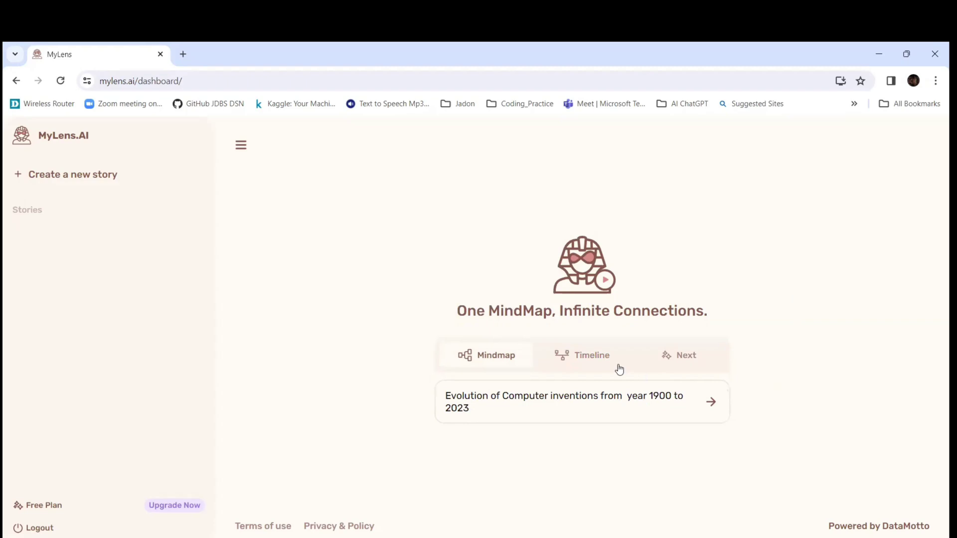
{"action": "key", "text": "Return"}
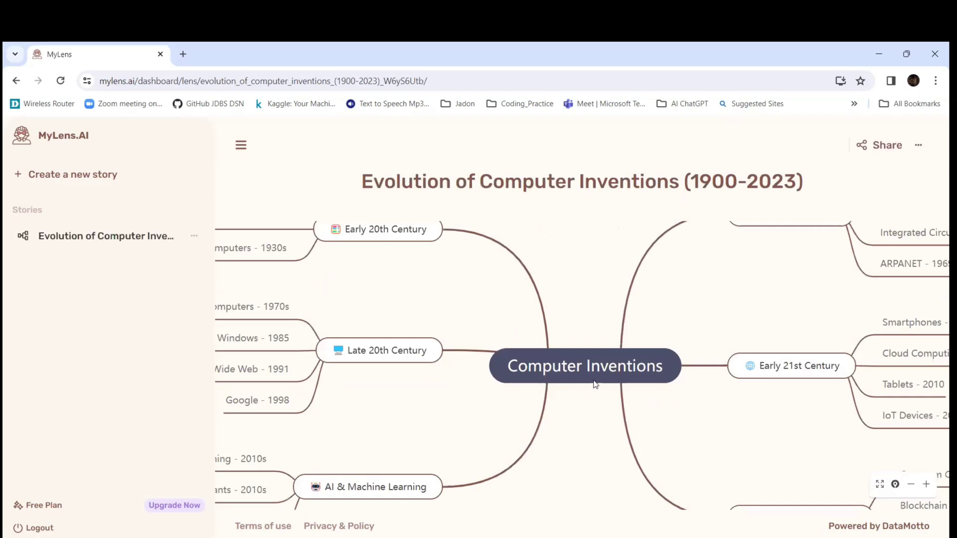
Zoom out on the Computer Inventions mind map so full branch labels fit.
{"action": "scroll", "coordinate": [603, 391], "scroll_direction": "up", "scroll_amount": 4}
{"action": "scroll", "coordinate": [603, 391], "scroll_direction": "down", "scroll_amount": 5}
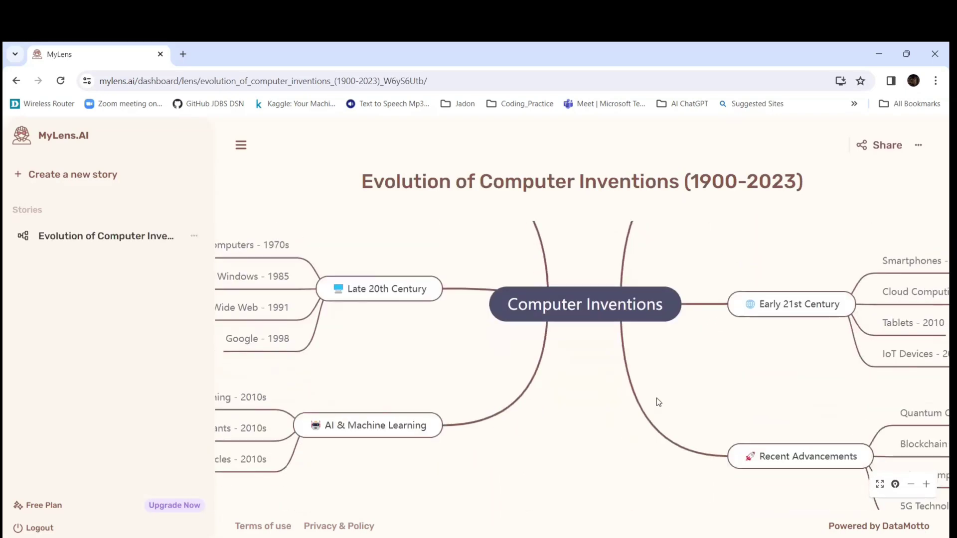
{"action": "left_click", "coordinate": [910, 485]}
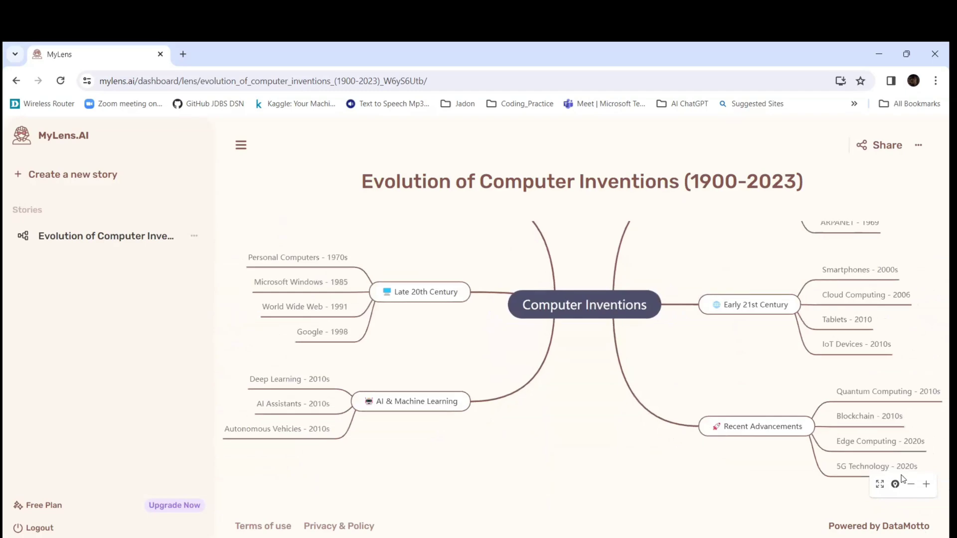
Look over the six era branches, then show the whole mind map full screen.
{"action": "scroll", "coordinate": [623, 346], "scroll_direction": "up", "scroll_amount": 4}
{"action": "scroll", "coordinate": [623, 346], "scroll_direction": "down", "scroll_amount": 3}
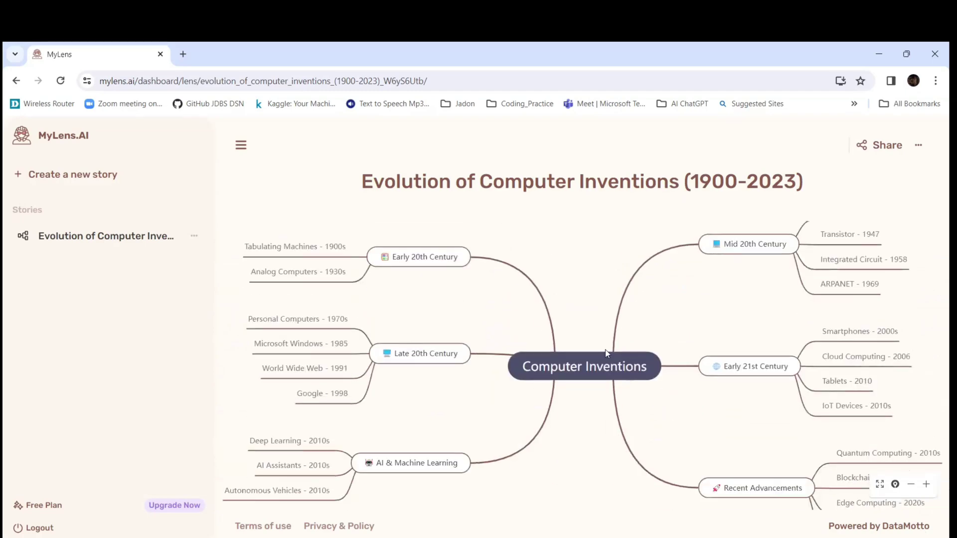
{"action": "scroll", "coordinate": [422, 489], "scroll_direction": "down", "scroll_amount": 3}
{"action": "scroll", "coordinate": [428, 481], "scroll_direction": "up", "scroll_amount": 4}
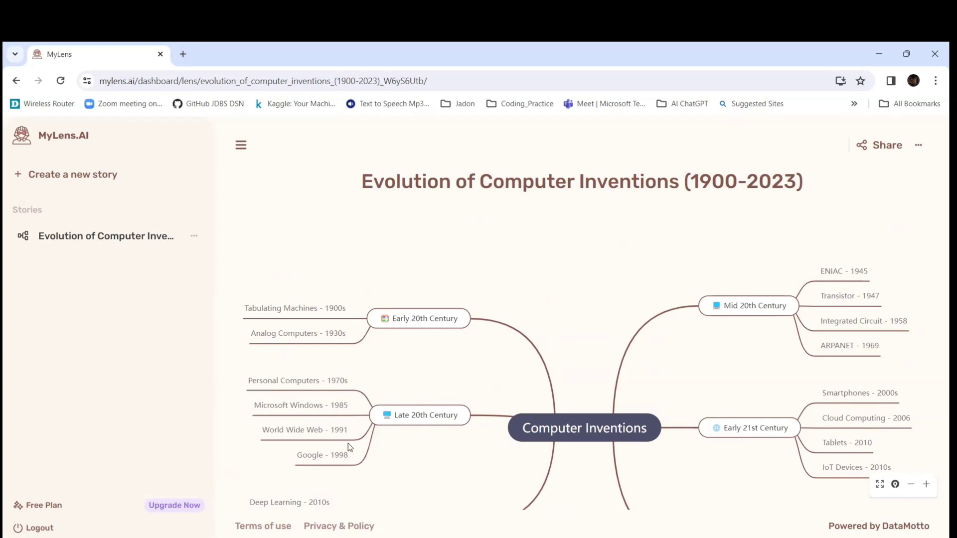
{"action": "scroll", "coordinate": [348, 444], "scroll_direction": "down", "scroll_amount": 3}
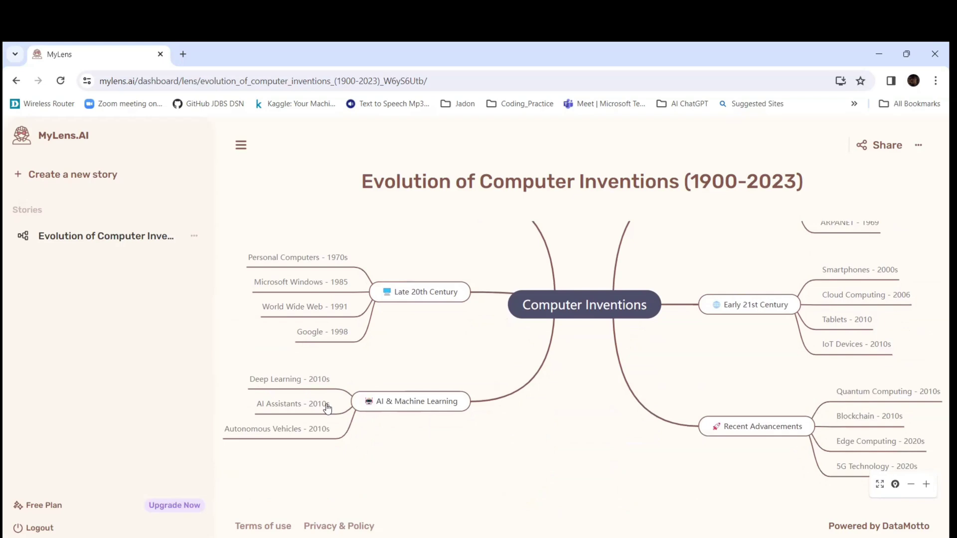
{"action": "scroll", "coordinate": [444, 416], "scroll_direction": "up", "scroll_amount": 3}
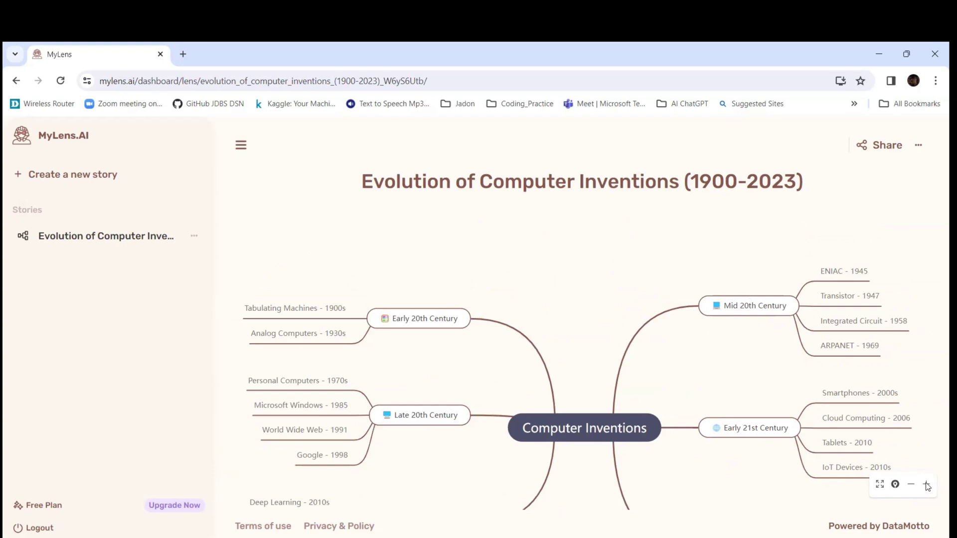
{"action": "left_click", "coordinate": [880, 484]}
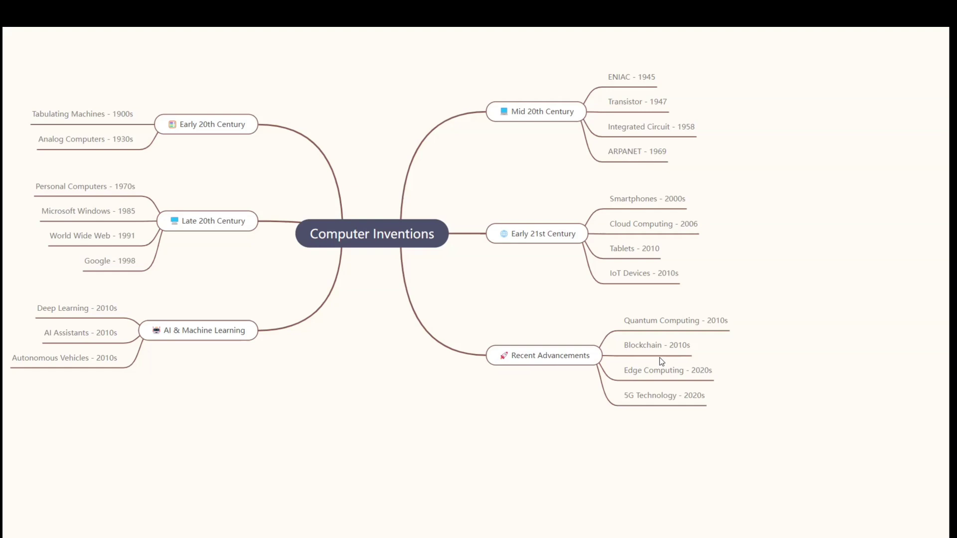
Exit full screen and review the saved Evolution of Computer Inventions (1900-2023) story page.
{"action": "key", "text": "Escape"}
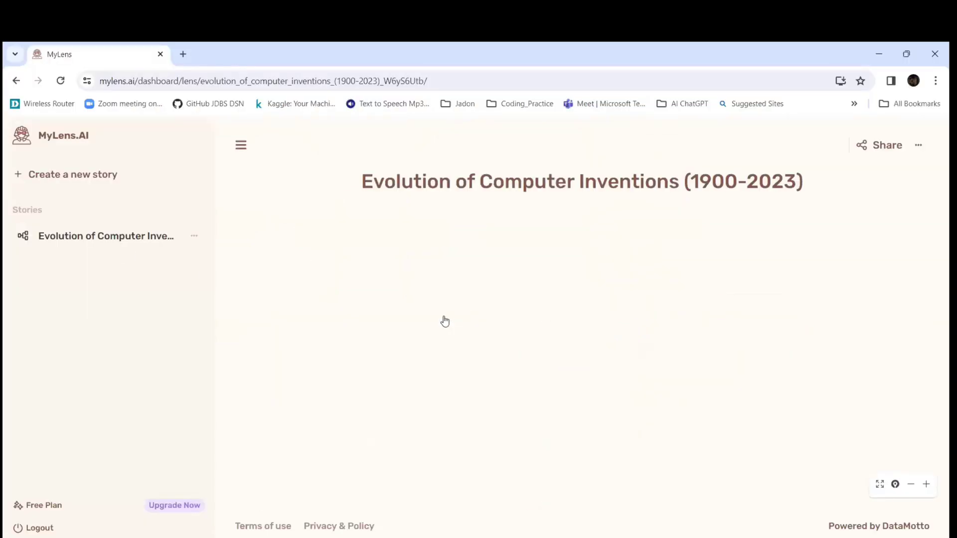
{"action": "scroll", "coordinate": [445, 321], "scroll_direction": "down", "scroll_amount": 4}
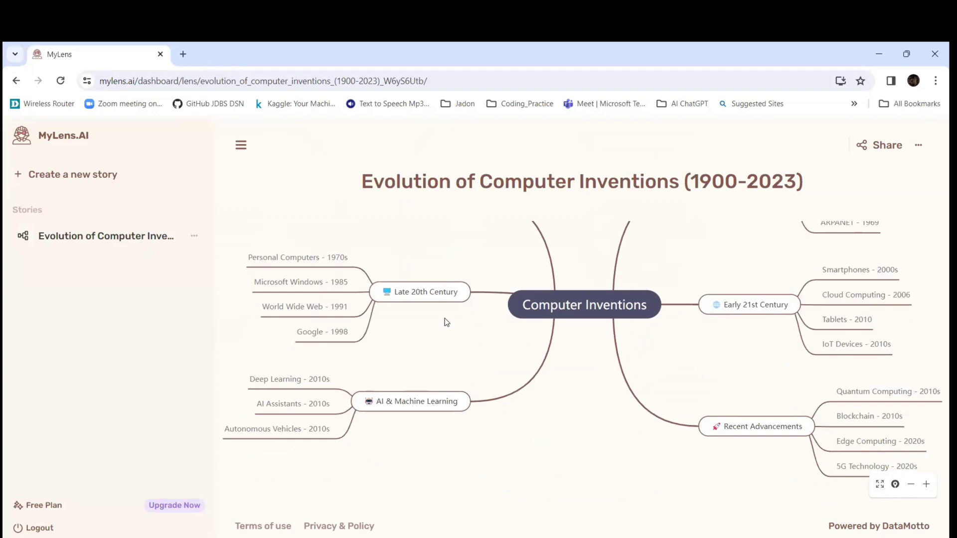
{"action": "scroll", "coordinate": [445, 321], "scroll_direction": "up", "scroll_amount": 4}
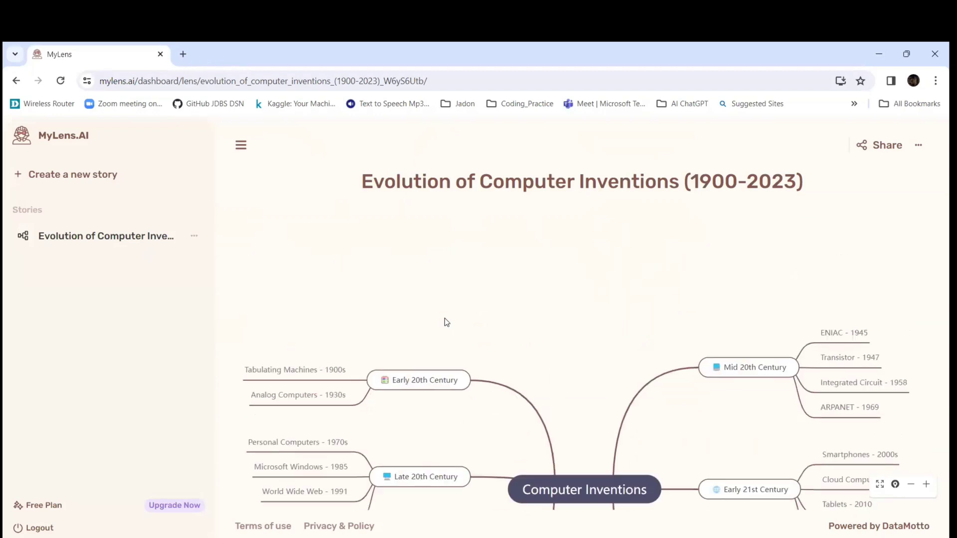
Start a new story in Timeline mode, ready for its topic.
{"action": "left_click", "coordinate": [92, 177]}
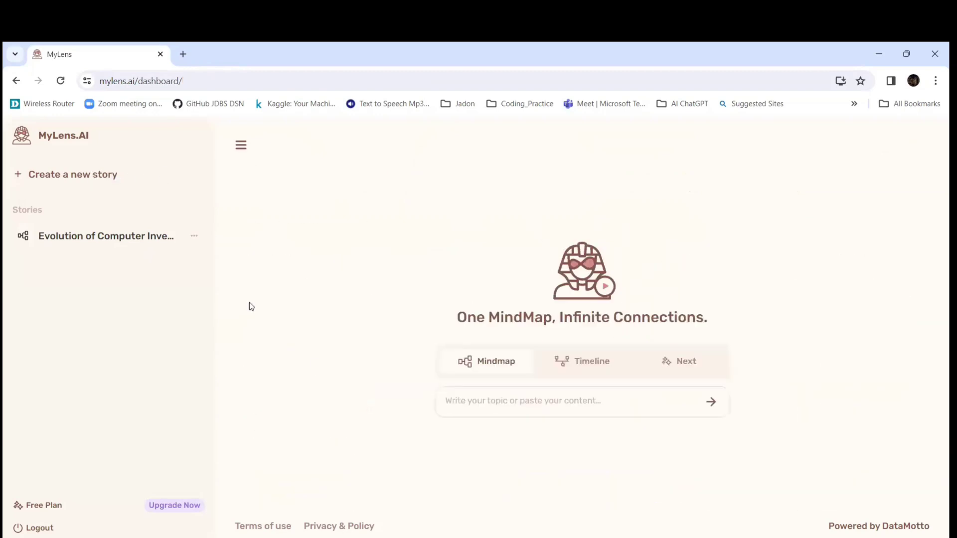
{"action": "left_click", "coordinate": [584, 361]}
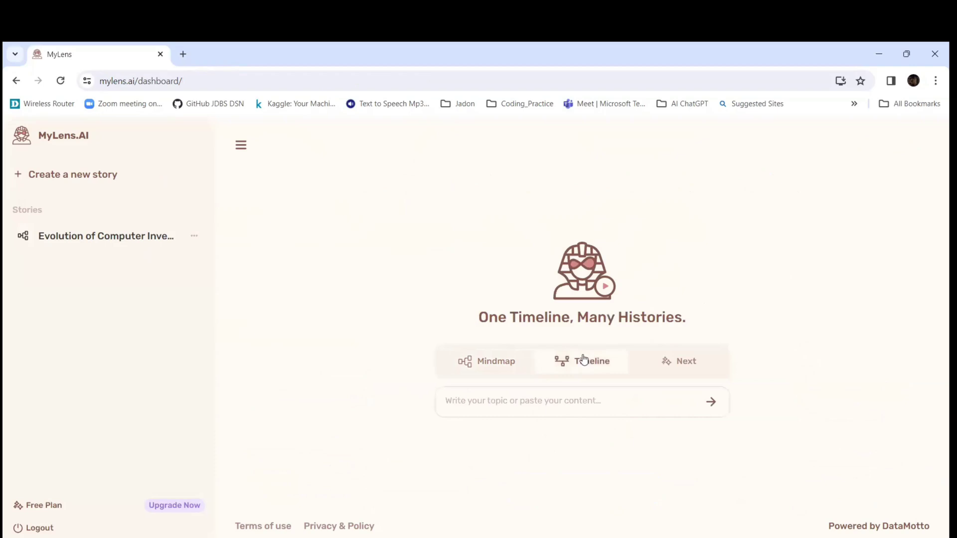
{"action": "left_click", "coordinate": [581, 400]}
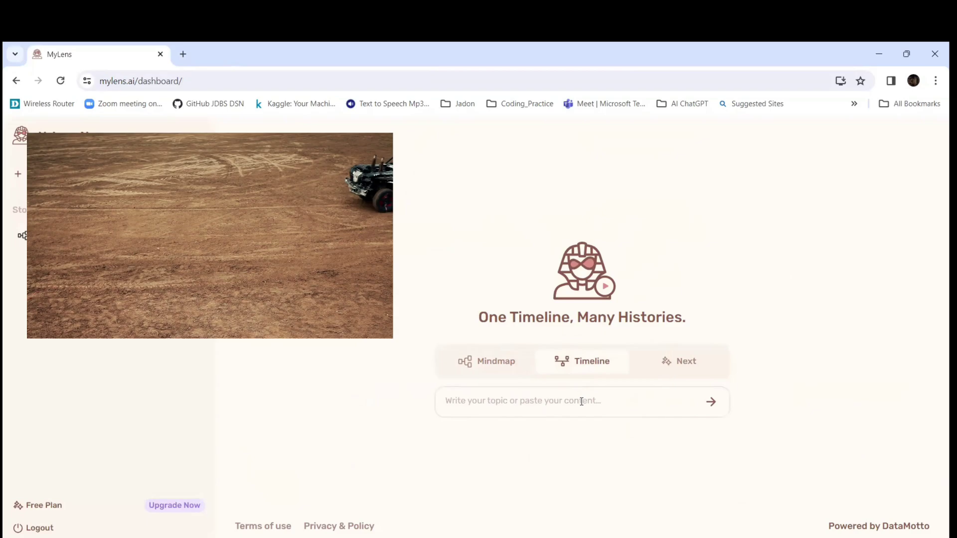
Enter the topic 'Inventions of Motor cars from year 1850 to 2023'.
{"action": "type", "text": "In"}
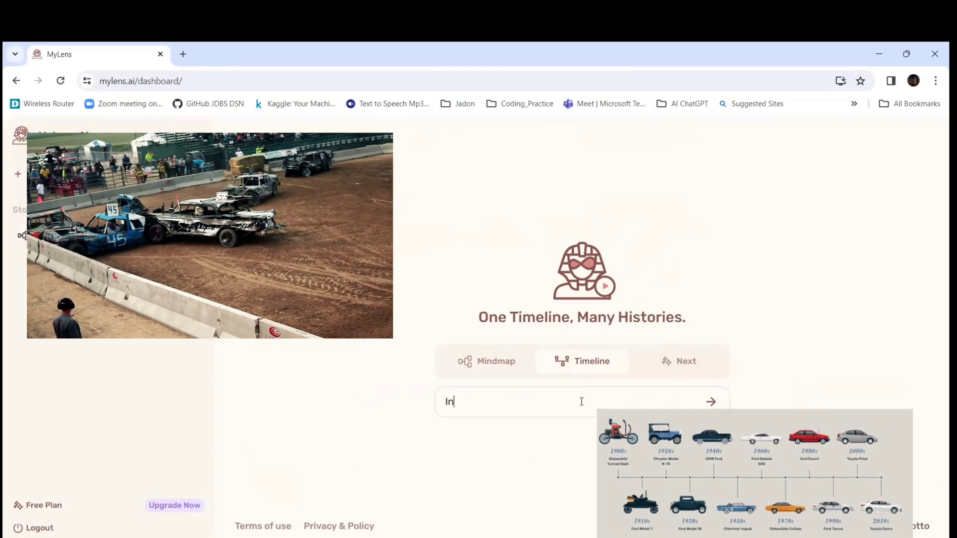
{"action": "type", "text": "ventions"}
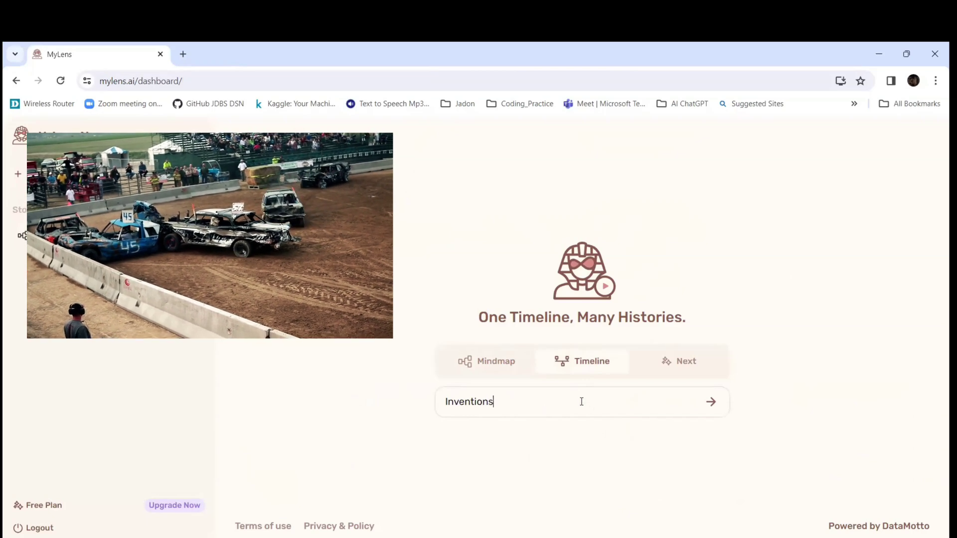
{"action": "type", "text": " of Motor cars from 1"}
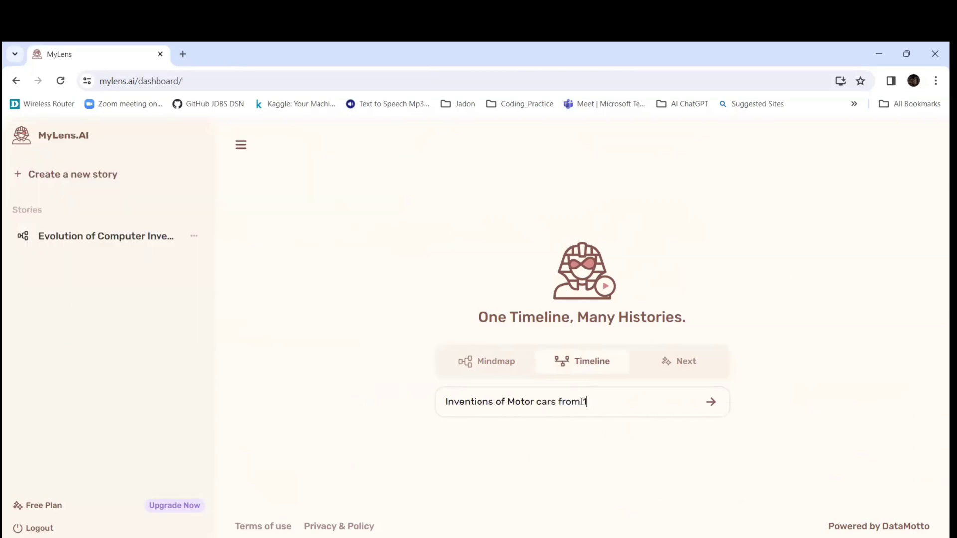
{"action": "type", "text": "850"}
{"action": "left_click", "coordinate": [581, 401]}
{"action": "type", "text": "year"}
{"action": "key", "text": "End"}
{"action": "type", "text": "to 2023"}
Generate 'The Revolutionary Journey of Motor Cars' timeline and scroll through its 1886–2020 entries.
{"action": "left_click", "coordinate": [711, 402]}
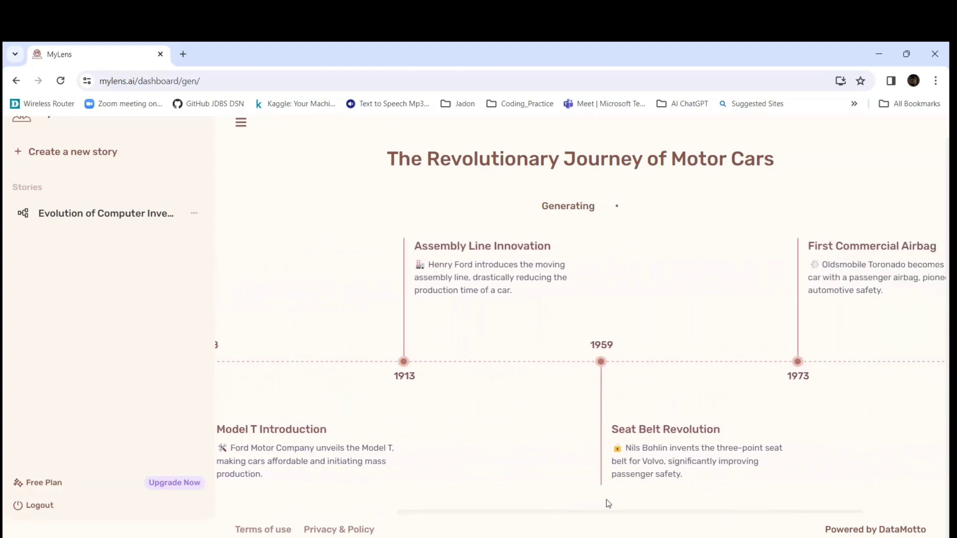
{"action": "left_click_drag", "start_coordinate": [610, 517], "coordinate": [841, 503]}
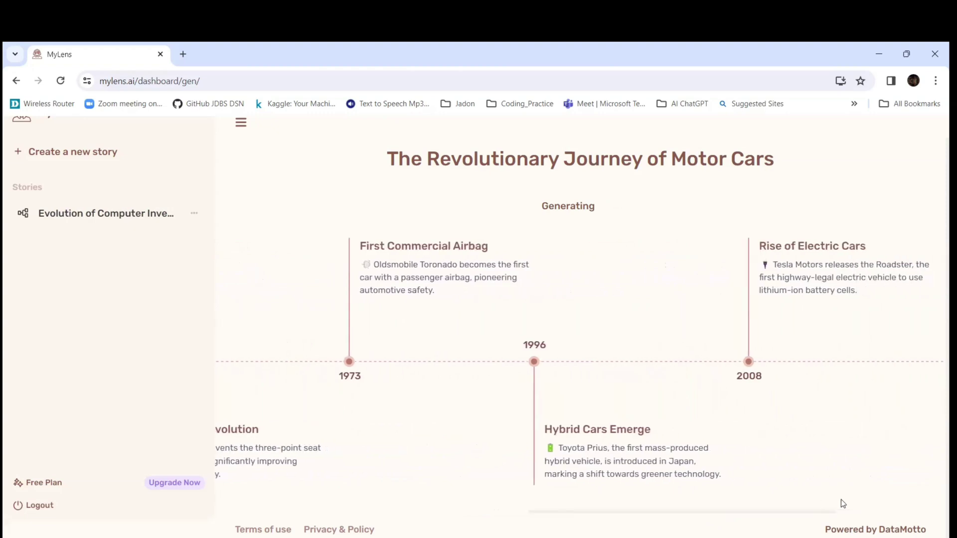
{"action": "left_click_drag", "start_coordinate": [784, 513], "coordinate": [875, 502]}
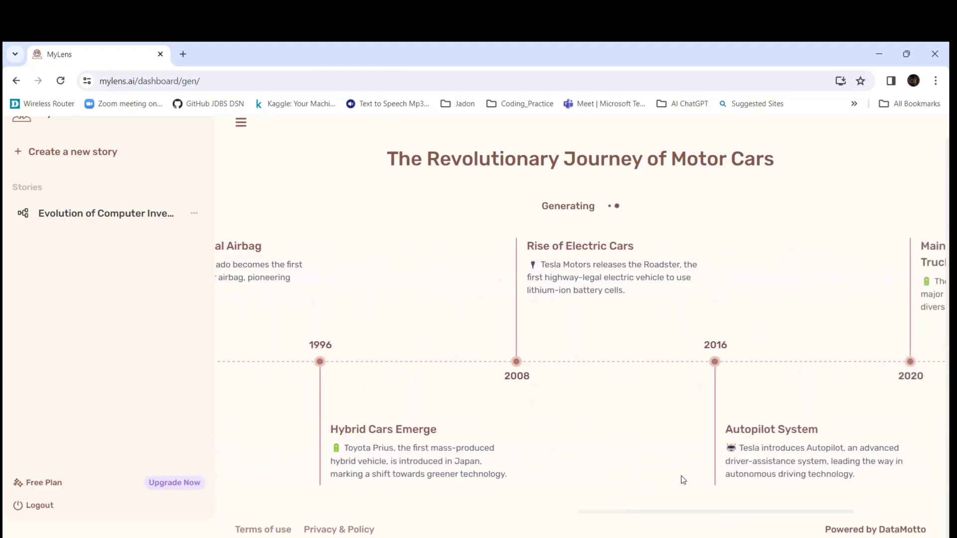
{"action": "right_click", "coordinate": [702, 294]}
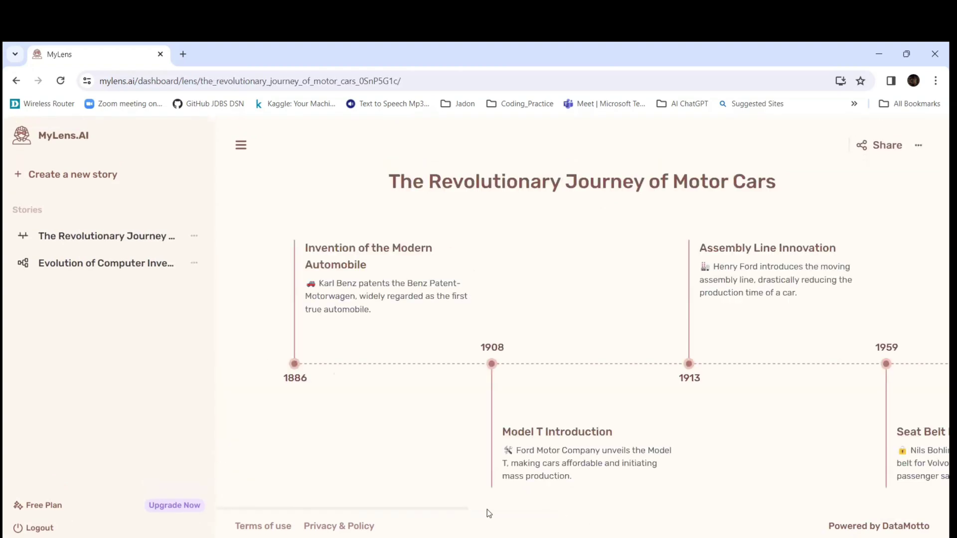
{"action": "scroll", "coordinate": [537, 508], "scroll_direction": "right", "scroll_amount": 8}
{"action": "scroll", "coordinate": [611, 498], "scroll_direction": "right", "scroll_amount": 1}
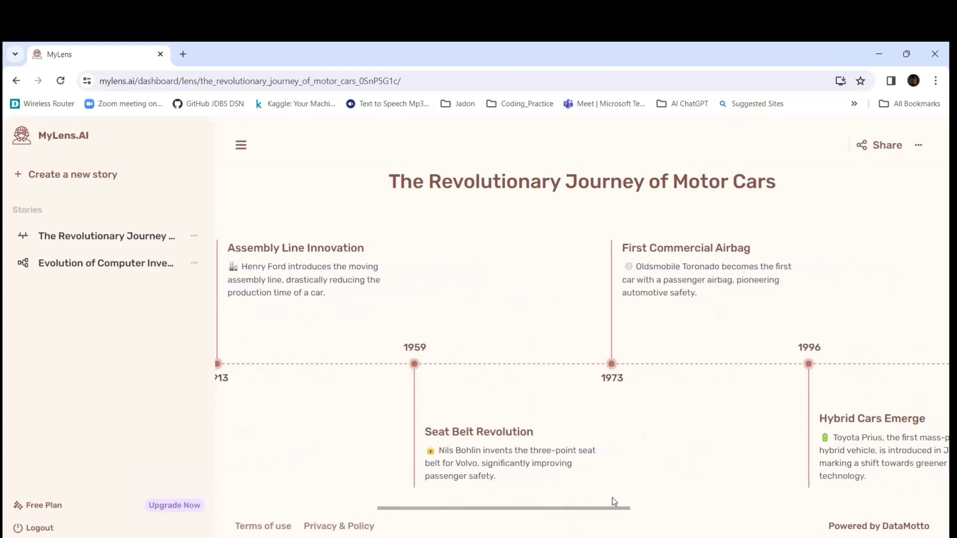
{"action": "left_click_drag", "start_coordinate": [613, 498], "coordinate": [753, 482]}
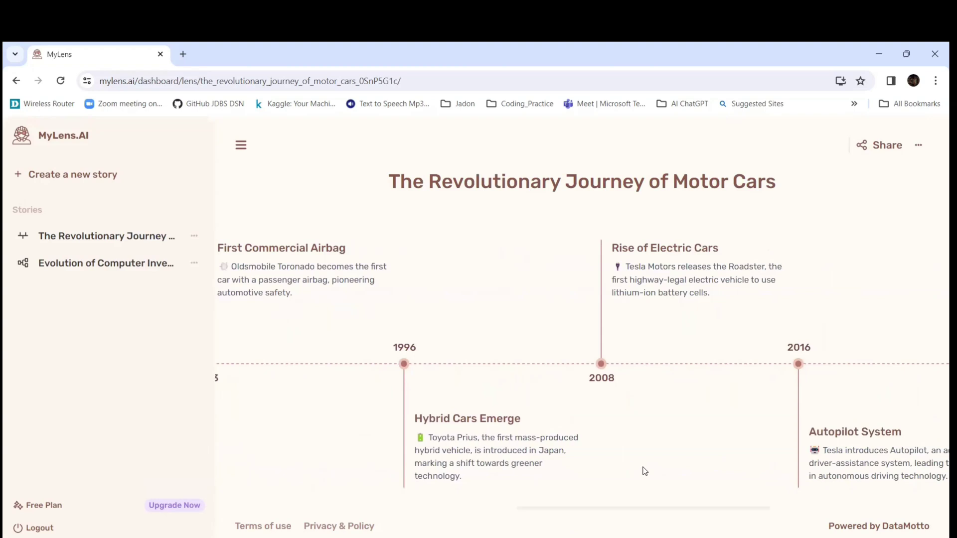
{"action": "left_click_drag", "start_coordinate": [632, 506], "coordinate": [749, 496]}
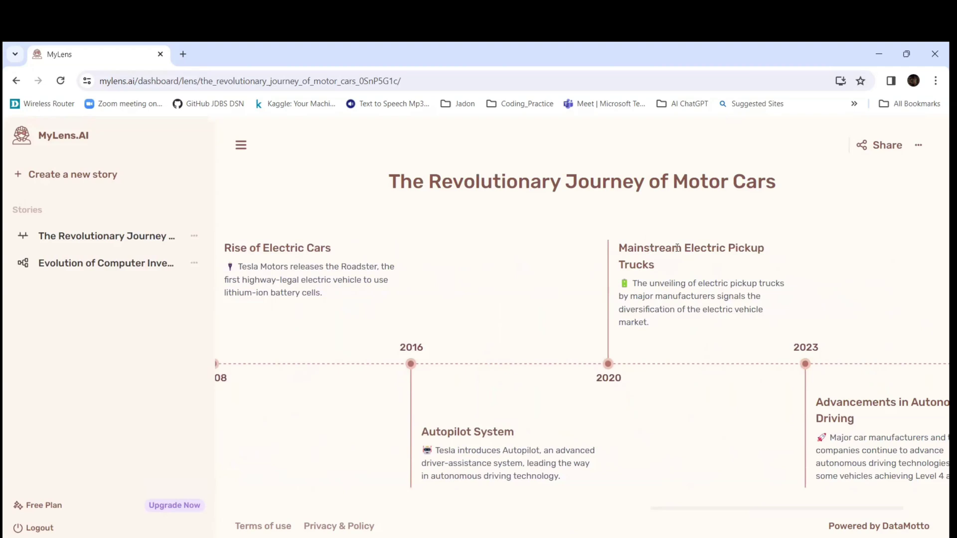
{"action": "left_click_drag", "start_coordinate": [725, 510], "coordinate": [772, 502]}
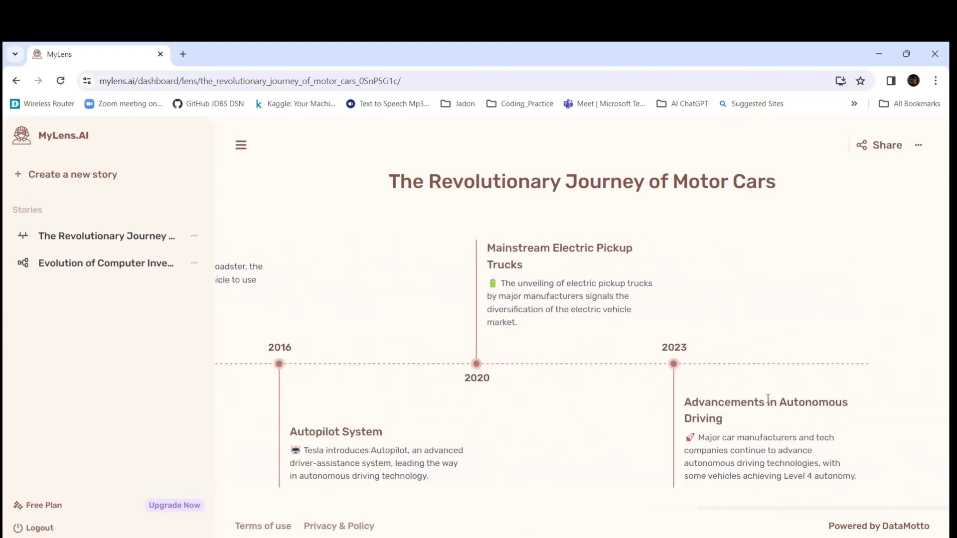
{"action": "left_click_drag", "start_coordinate": [772, 512], "coordinate": [292, 496]}
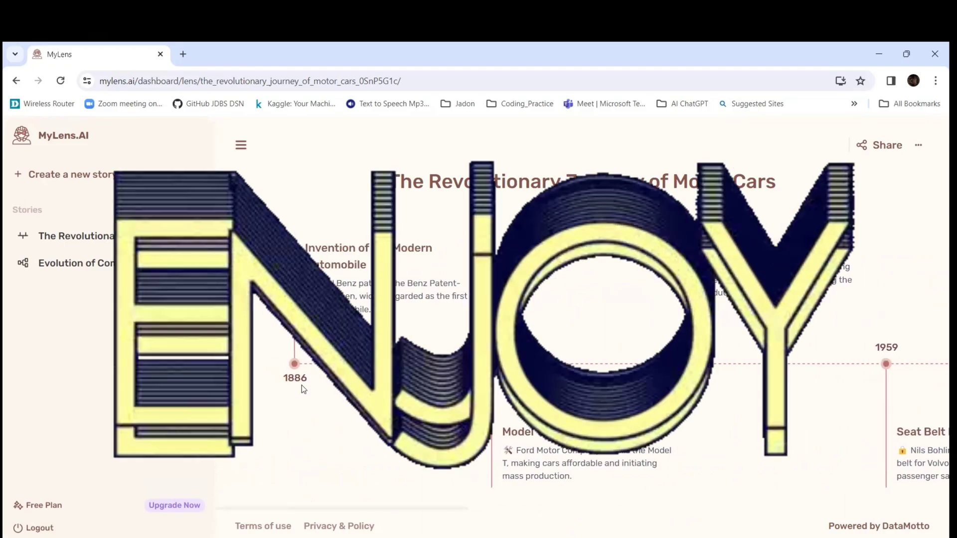